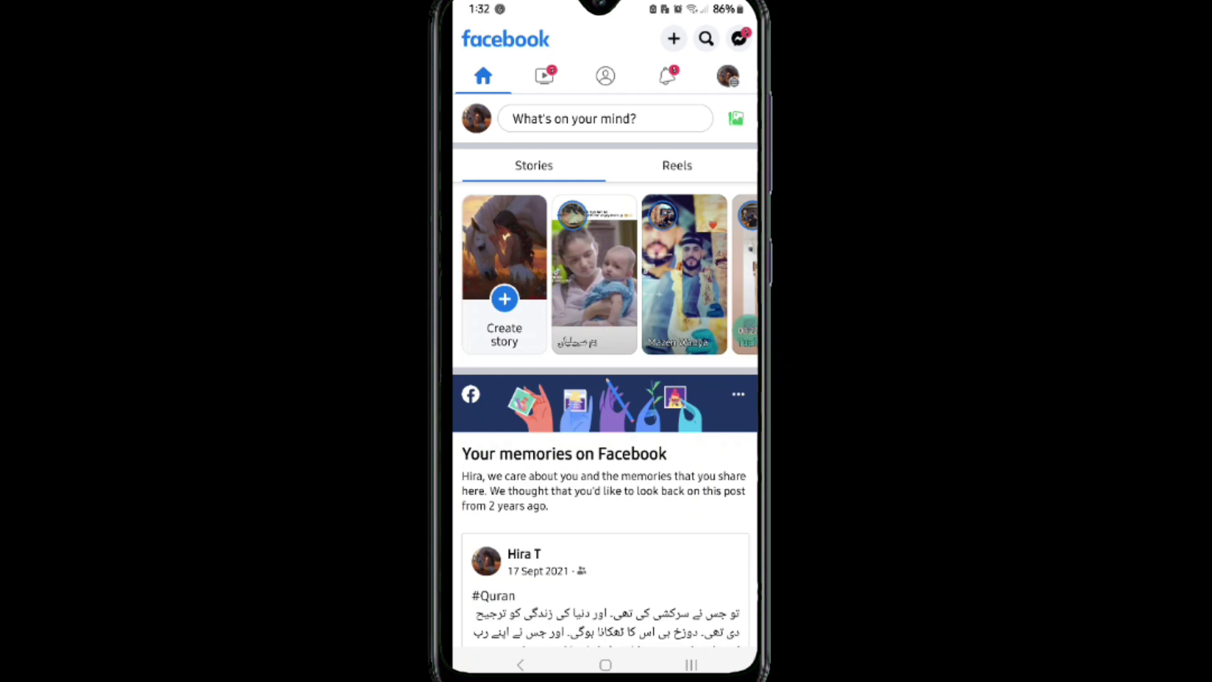
# - Go from the profile menu through Settings into the full Meta Accounts Centre
pyautogui.click(729, 76)
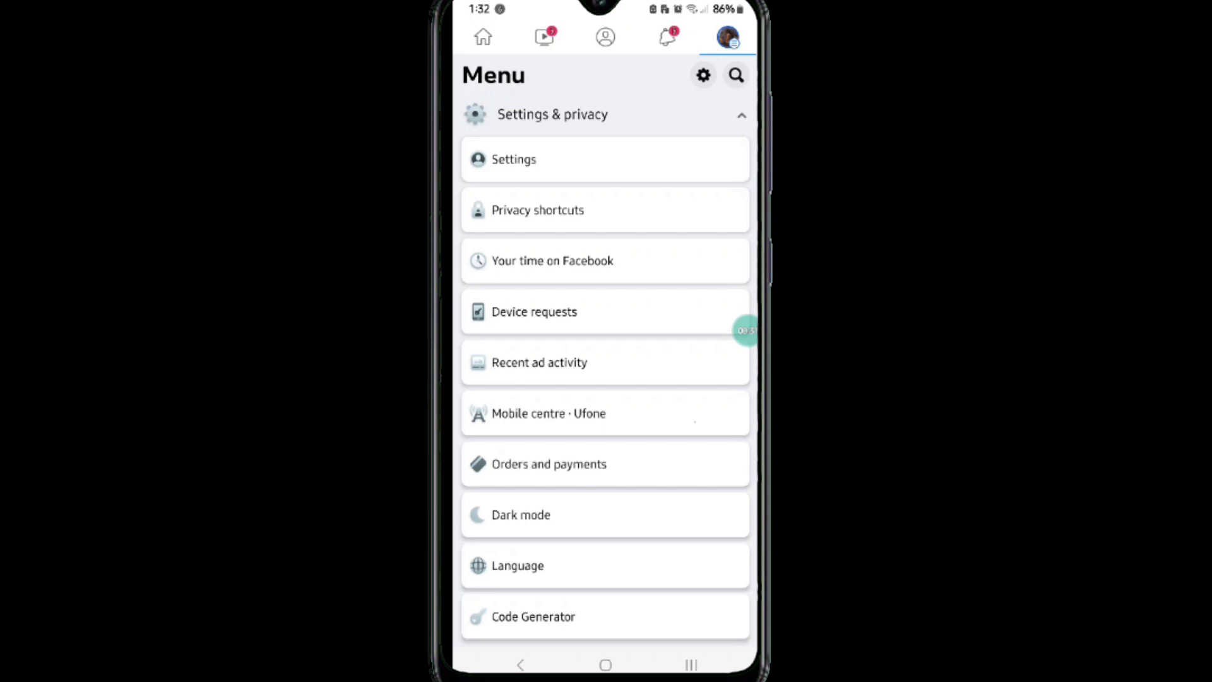
pyautogui.click(607, 159)
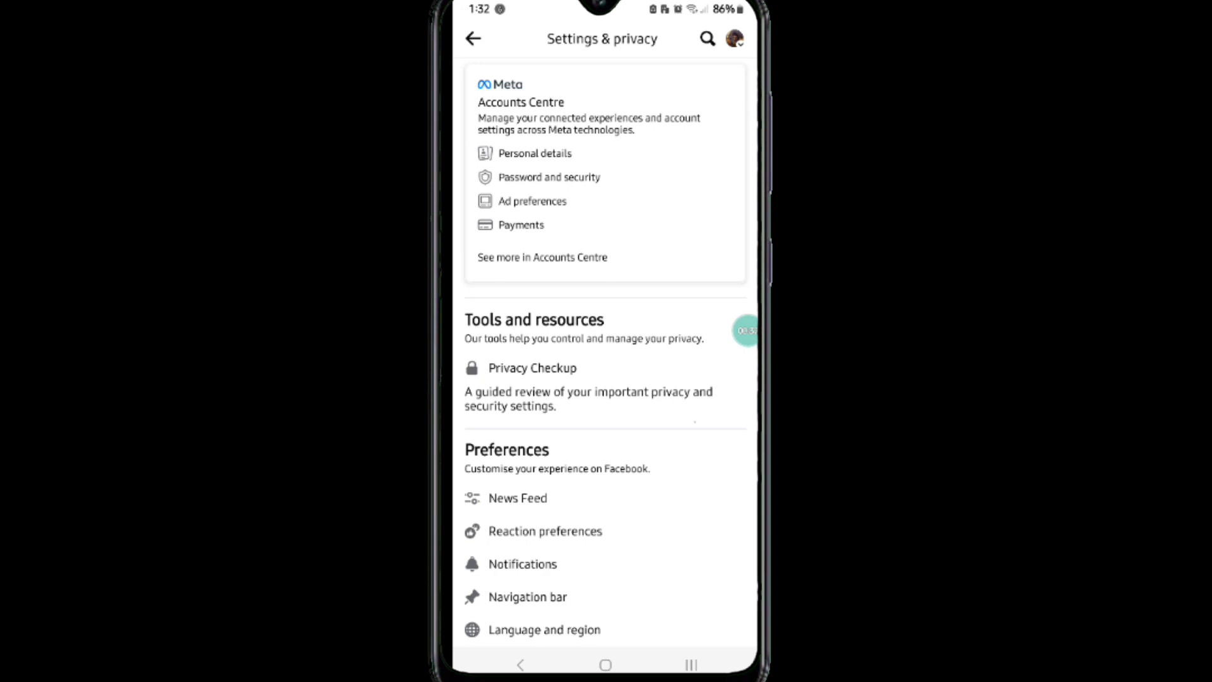
pyautogui.click(542, 257)
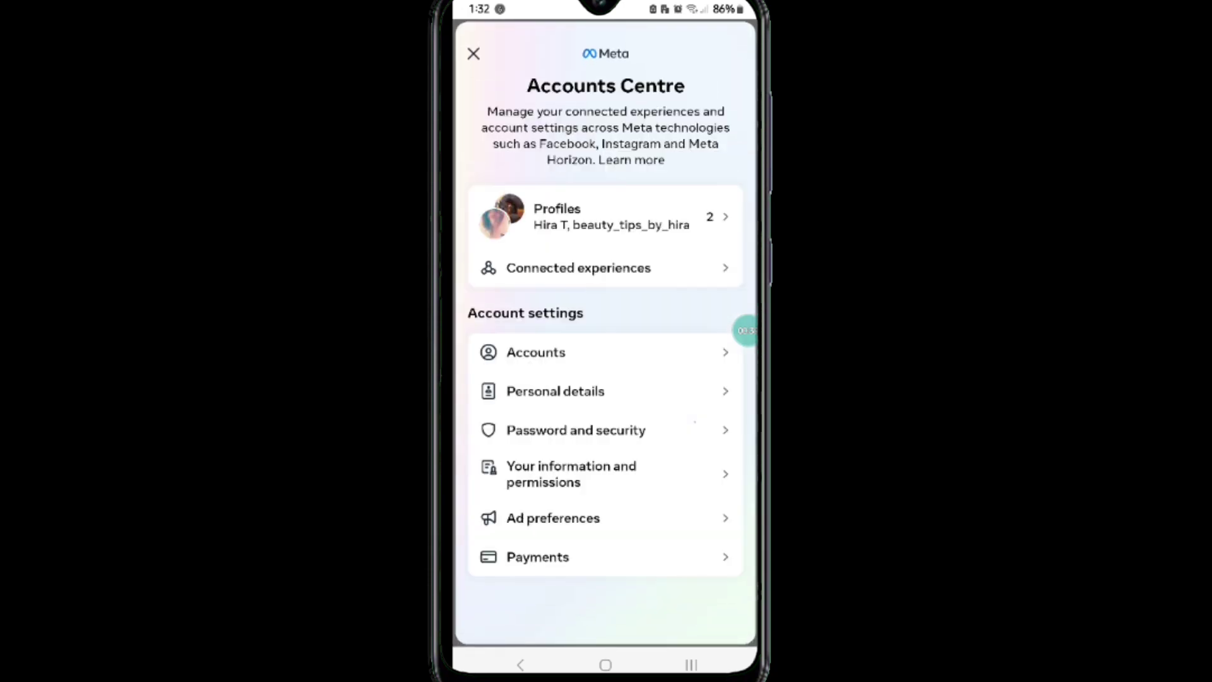
# - Show the Profiles list with the linked Facebook profile and two Instagram profiles
pyautogui.click(537, 352)
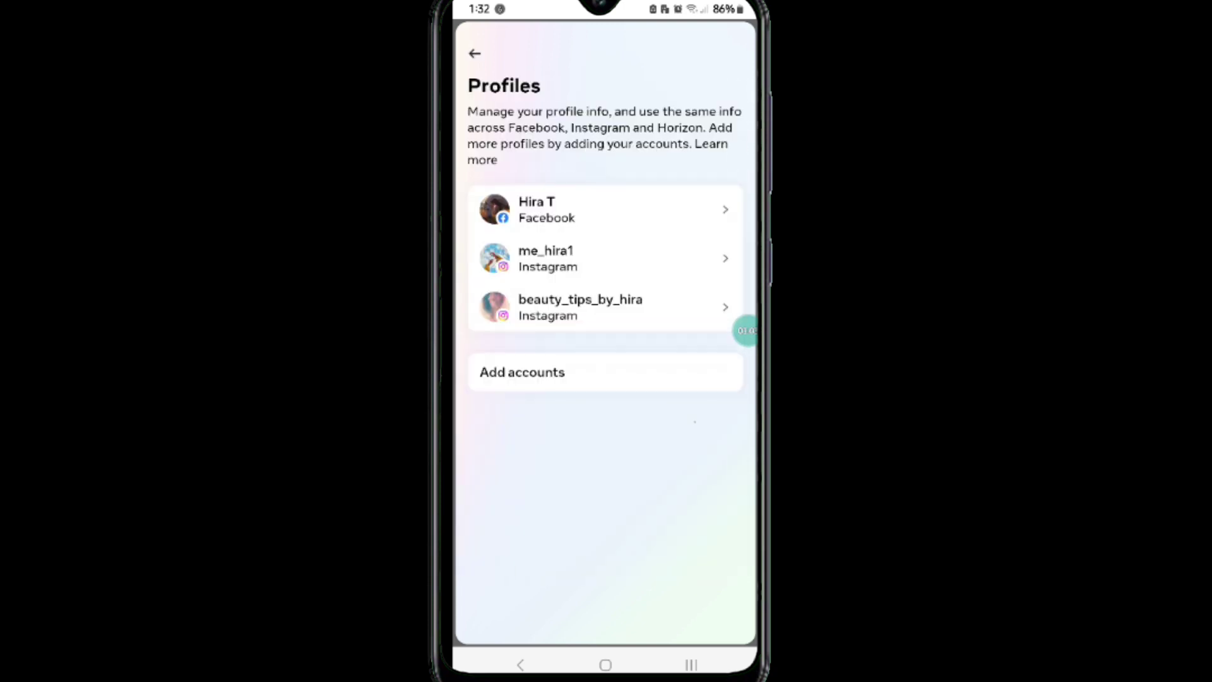